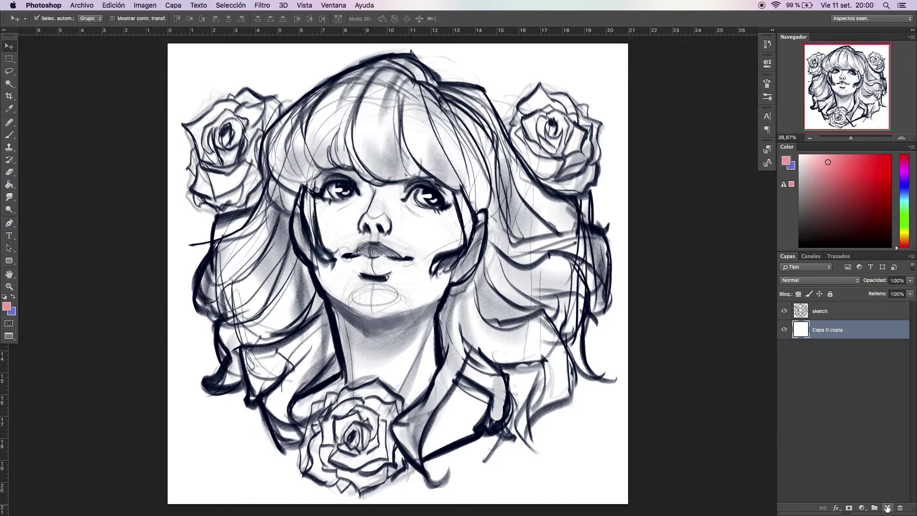
# Step: Add a new layer below the sketch layer and try a pink brush scribble on it, undoing the scribble
pyautogui.click(887, 509)
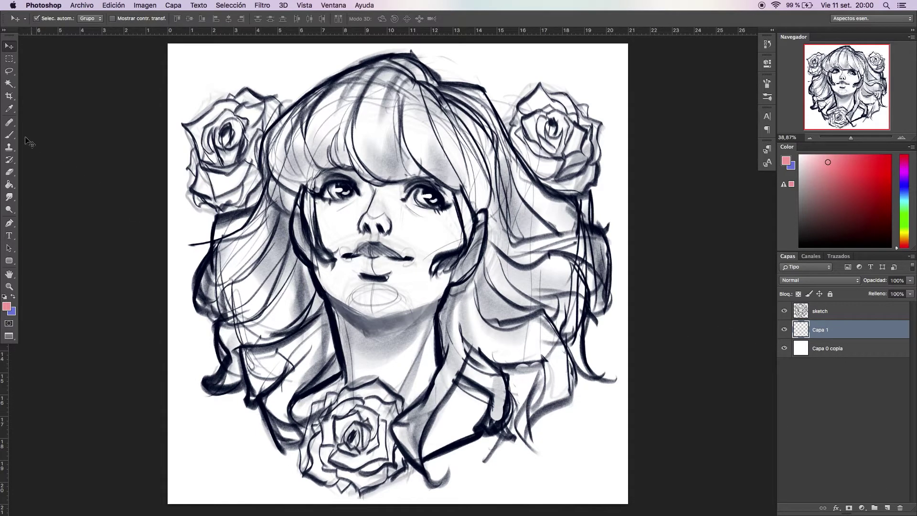
pyautogui.click(17, 135)
pyautogui.moveTo(306, 59)
pyautogui.mouseDown()
pyautogui.moveTo(339, 63)
pyautogui.moveTo(366, 104)
pyautogui.moveTo(305, 150)
pyautogui.mouseUp()
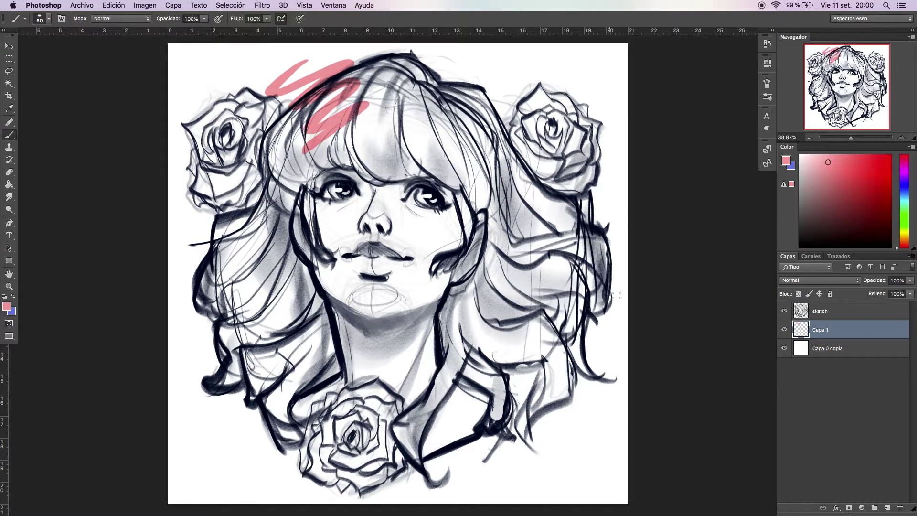
pyautogui.press('super+z')
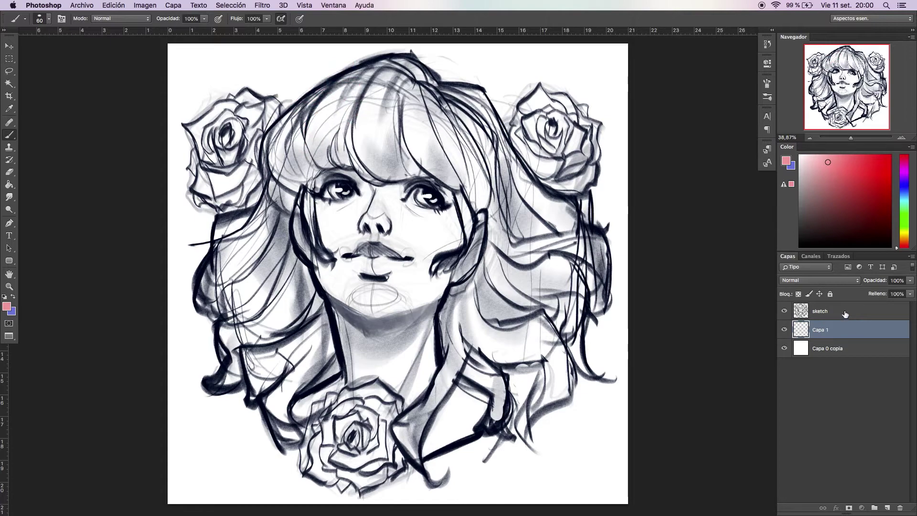
# Step: Lower the sketch layer's opacity to 70%
pyautogui.click(841, 313)
pyautogui.click(907, 281)
pyautogui.click(898, 291)
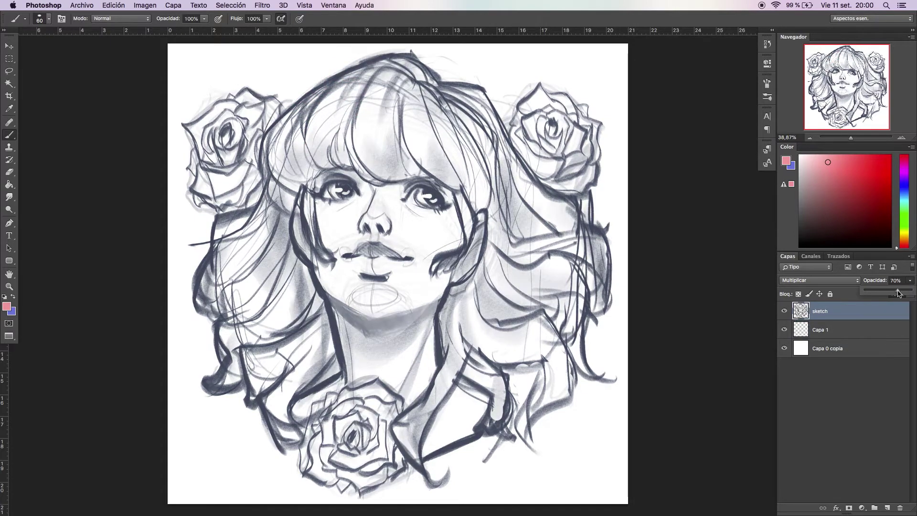
# Step: Trace the outer silhouette of the hair, roses and collar on Capa 1 with a closed blue brush outline
pyautogui.click(857, 331)
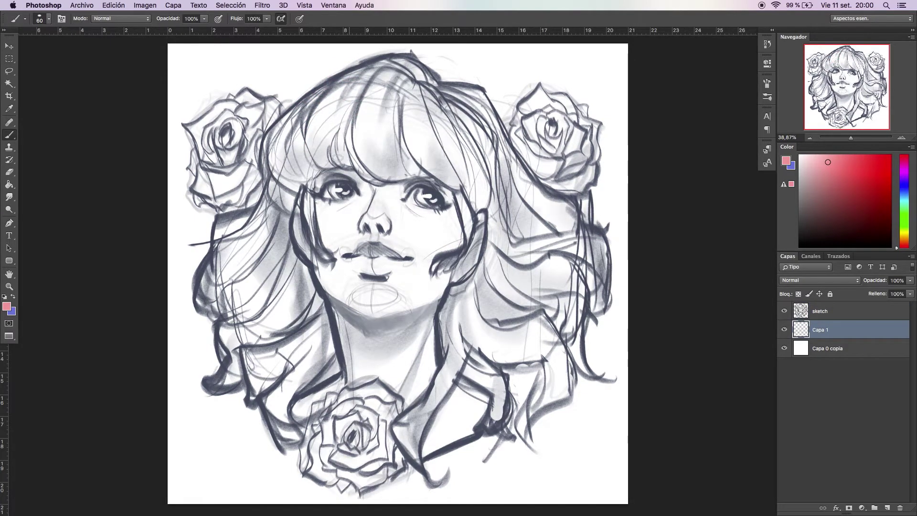
pyautogui.click(13, 296)
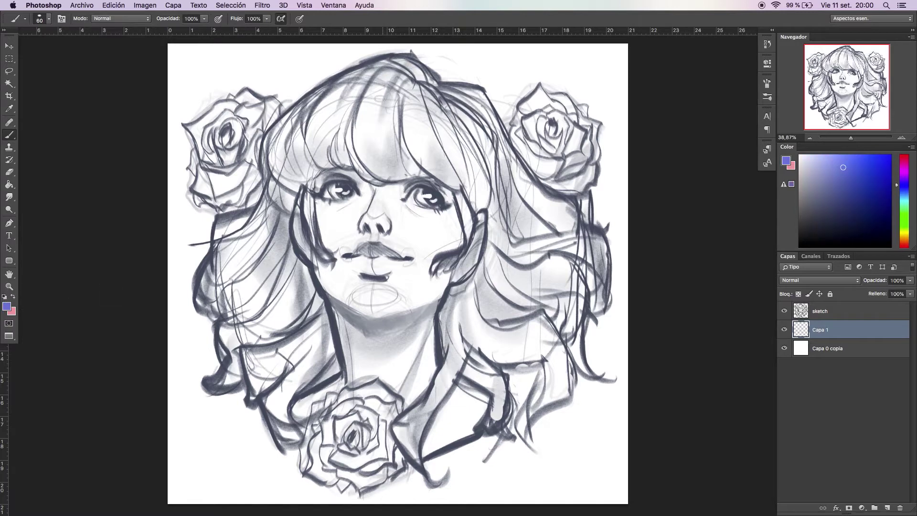
pyautogui.moveTo(436, 82)
pyautogui.mouseDown()
pyautogui.moveTo(402, 56)
pyautogui.moveTo(285, 116)
pyautogui.moveTo(274, 101)
pyautogui.moveTo(242, 94)
pyautogui.moveTo(187, 126)
pyautogui.moveTo(191, 168)
pyautogui.moveTo(200, 145)
pyautogui.moveTo(196, 197)
pyautogui.moveTo(224, 204)
pyautogui.moveTo(216, 253)
pyautogui.moveTo(198, 283)
pyautogui.moveTo(204, 308)
pyautogui.moveTo(227, 317)
pyautogui.moveTo(232, 365)
pyautogui.moveTo(214, 380)
pyautogui.moveTo(250, 376)
pyautogui.moveTo(250, 398)
pyautogui.moveTo(291, 387)
pyautogui.moveTo(268, 389)
pyautogui.moveTo(266, 412)
pyautogui.moveTo(312, 433)
pyautogui.moveTo(323, 424)
pyautogui.moveTo(307, 444)
pyautogui.moveTo(310, 470)
pyautogui.moveTo(348, 472)
pyautogui.moveTo(316, 472)
pyautogui.moveTo(363, 486)
pyautogui.moveTo(360, 476)
pyautogui.moveTo(372, 487)
pyautogui.moveTo(389, 459)
pyautogui.moveTo(394, 470)
pyautogui.moveTo(429, 459)
pyautogui.moveTo(420, 463)
pyautogui.moveTo(485, 426)
pyautogui.moveTo(513, 401)
pyautogui.moveTo(492, 361)
pyautogui.moveTo(547, 359)
pyautogui.moveTo(553, 405)
pyautogui.moveTo(563, 344)
pyautogui.moveTo(600, 371)
pyautogui.moveTo(581, 317)
pyautogui.moveTo(606, 289)
pyautogui.moveTo(582, 210)
pyautogui.moveTo(596, 158)
pyautogui.moveTo(587, 104)
pyautogui.moveTo(536, 95)
pyautogui.moveTo(503, 143)
pyautogui.moveTo(487, 105)
pyautogui.moveTo(444, 82)
pyautogui.moveTo(473, 87)
pyautogui.moveTo(491, 115)
pyautogui.moveTo(461, 86)
pyautogui.moveTo(506, 136)
pyautogui.mouseUp()
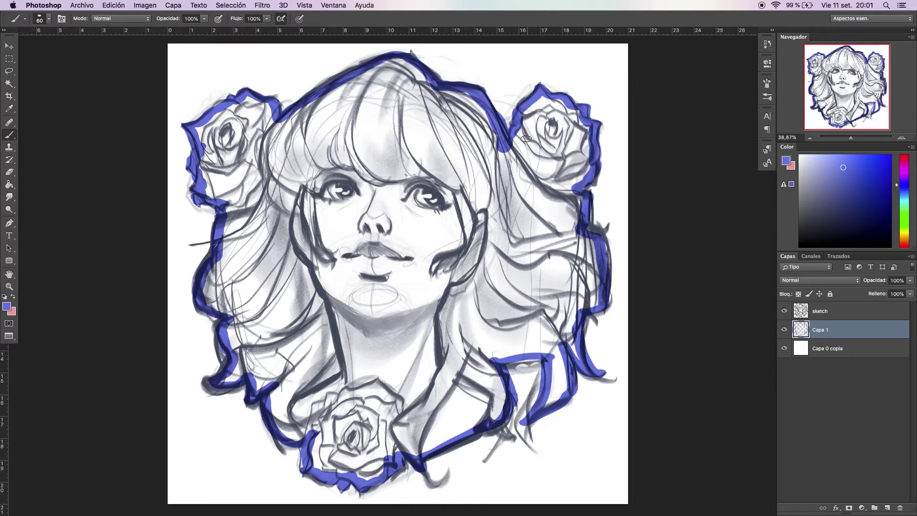
# Step: Select the empty area inside the blue outline with the Magic Wand and expand the selection by 15 pixels
pyautogui.click(9, 83)
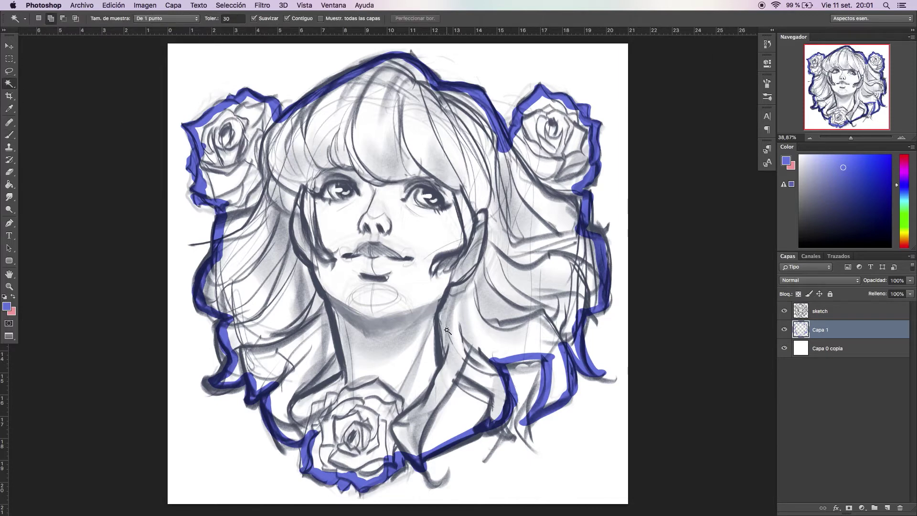
pyautogui.click(444, 231)
pyautogui.click(232, 6)
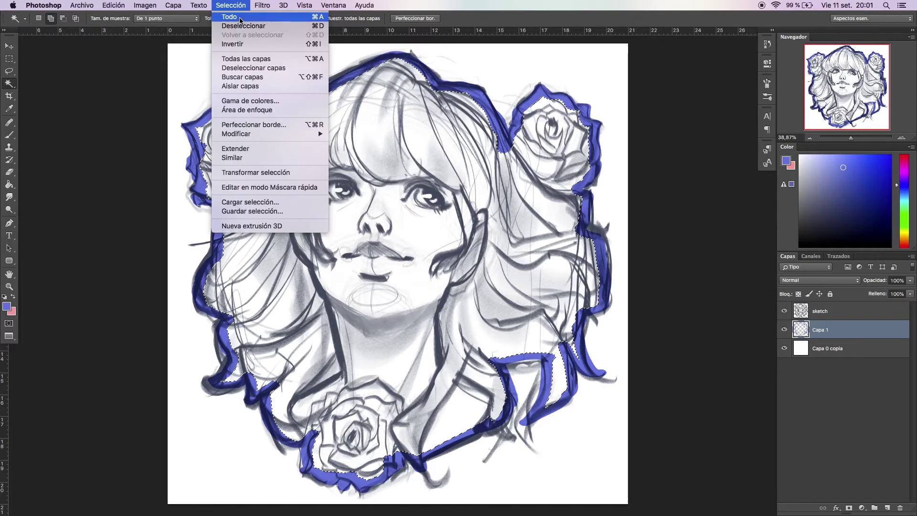
pyautogui.moveTo(308, 134)
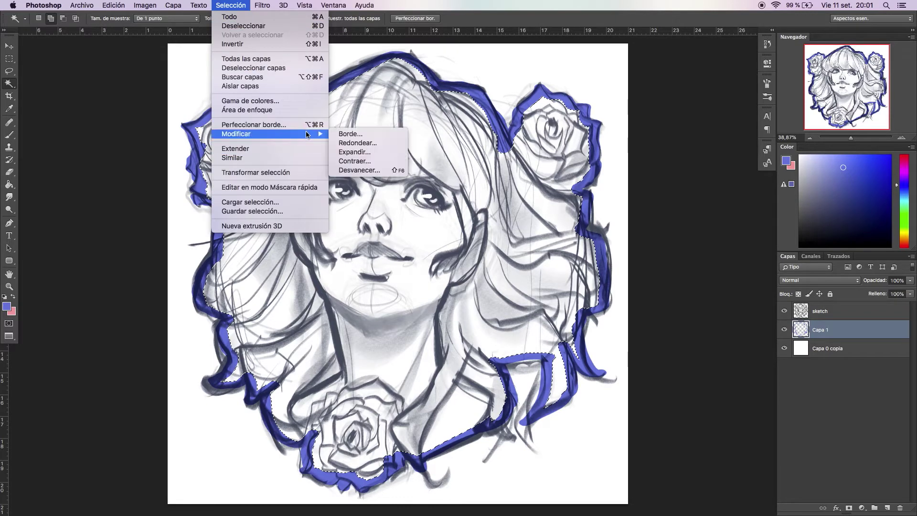
pyautogui.click(388, 152)
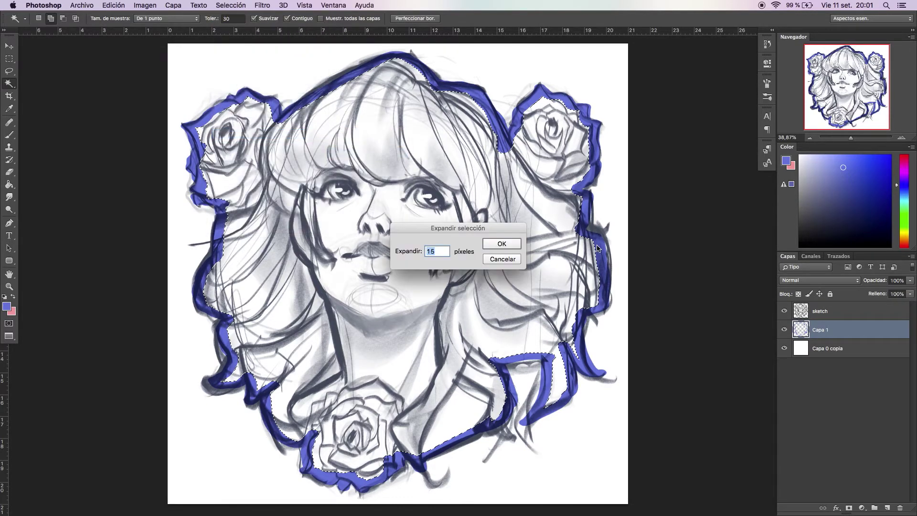
pyautogui.click(509, 249)
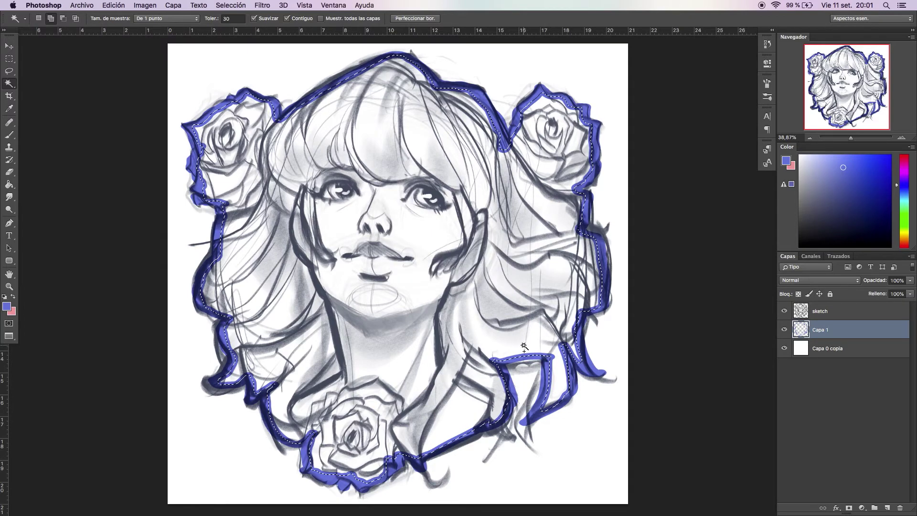
# Step: Fill the selected silhouette with the blue foreground colour using the Paint Bucket
pyautogui.click(13, 187)
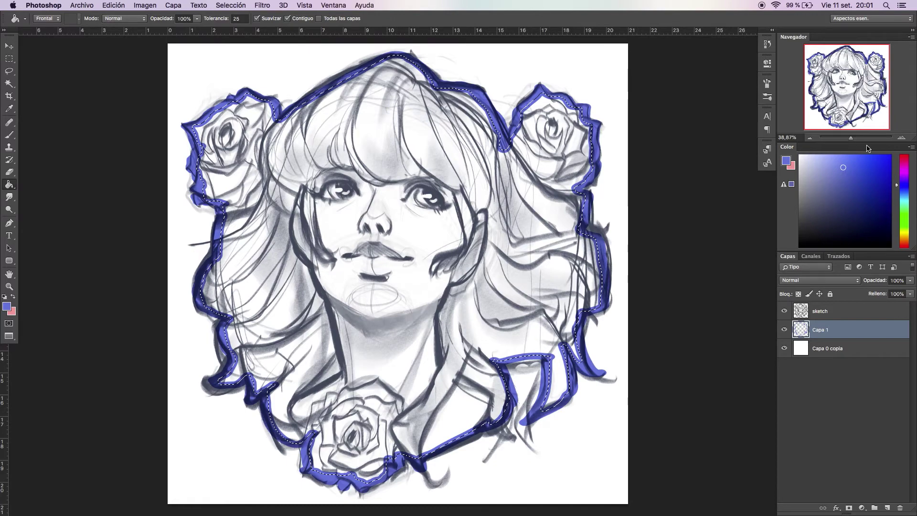
pyautogui.click(591, 294)
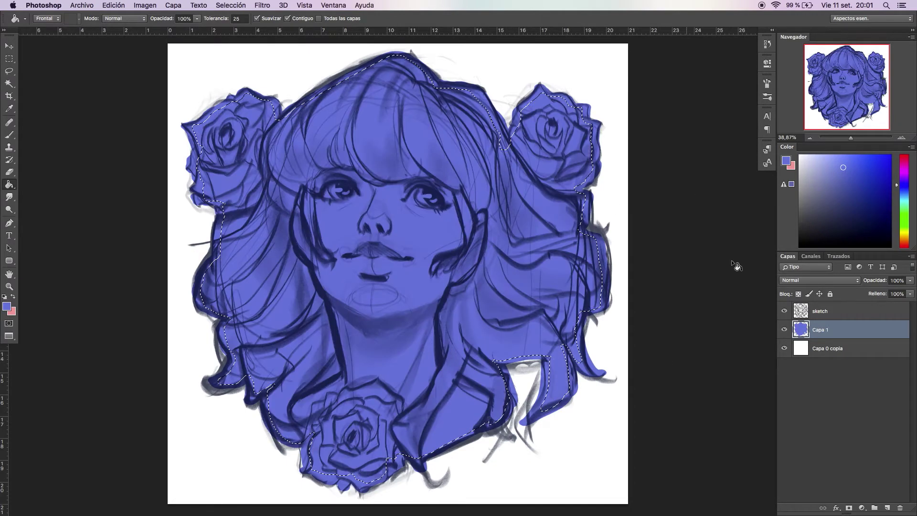
# Step: Examine the fill up close along the lower hair strands, collar and rose edges for gaps against the outline
pyautogui.click(902, 137)
pyautogui.click(901, 137)
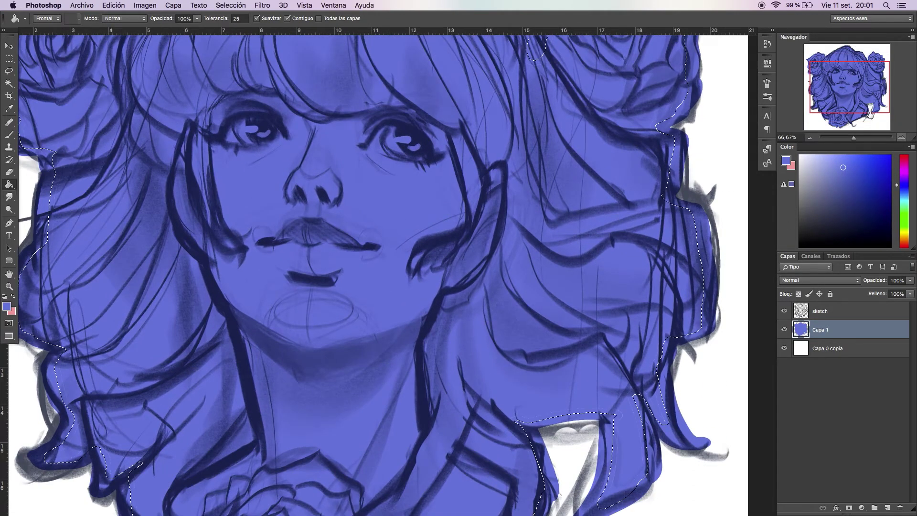
pyautogui.click(902, 138)
pyautogui.moveTo(849, 123); pyautogui.dragTo(849, 121)
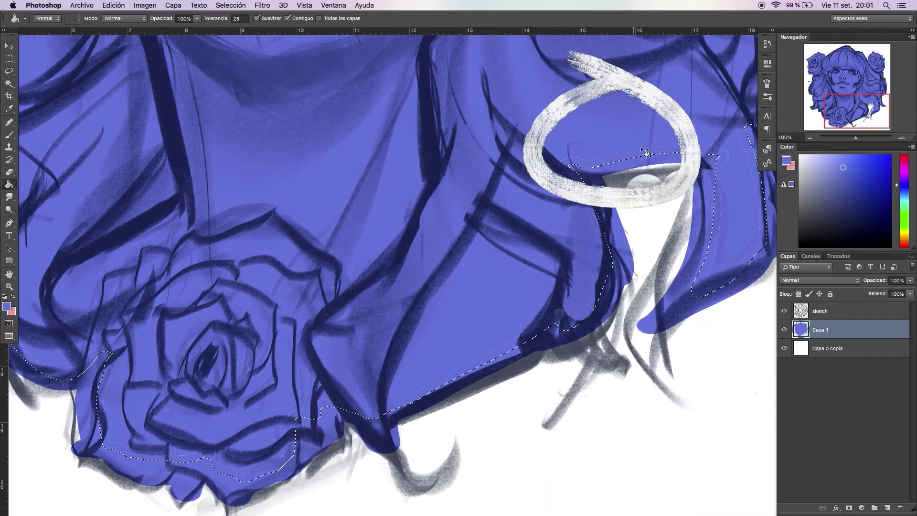
pyautogui.click(810, 138)
pyautogui.click(810, 138)
pyautogui.click(810, 137)
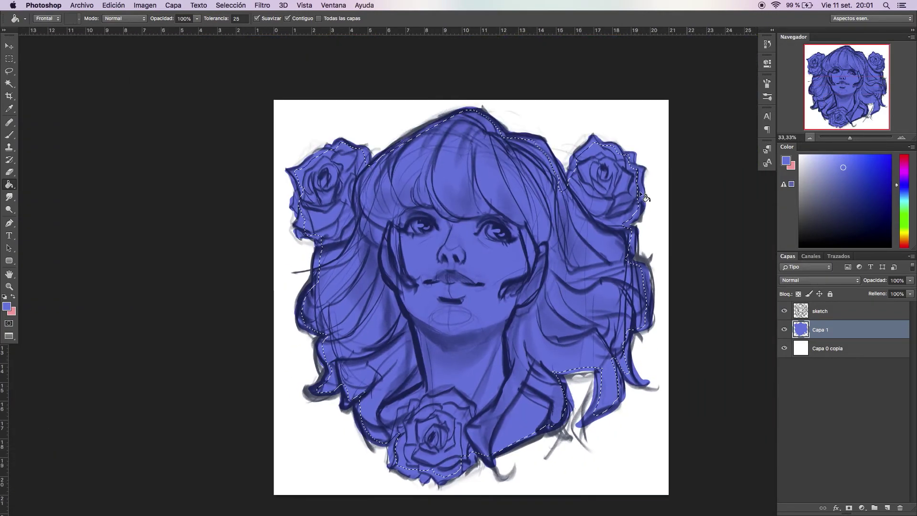
pyautogui.press('super+h')
pyautogui.scroll(2, 561, 279)
pyautogui.press('super+h')
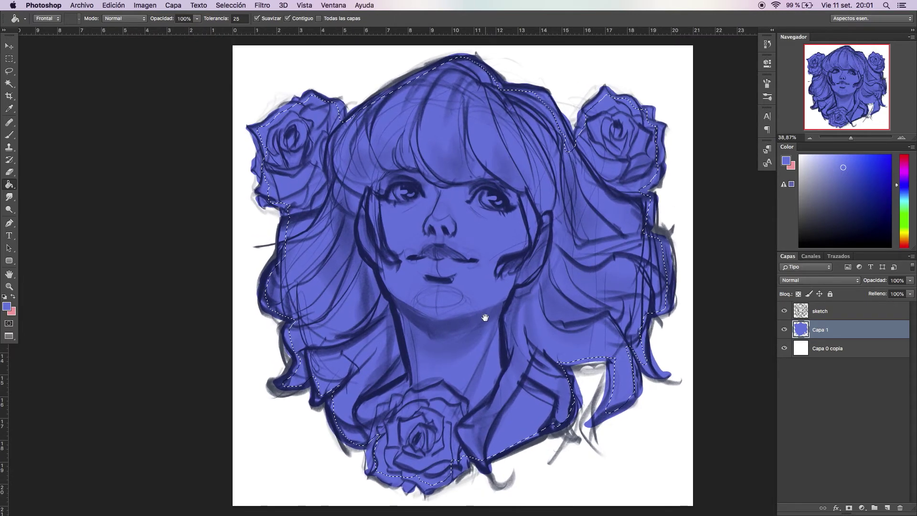
pyautogui.hscroll(4, 483, 317)
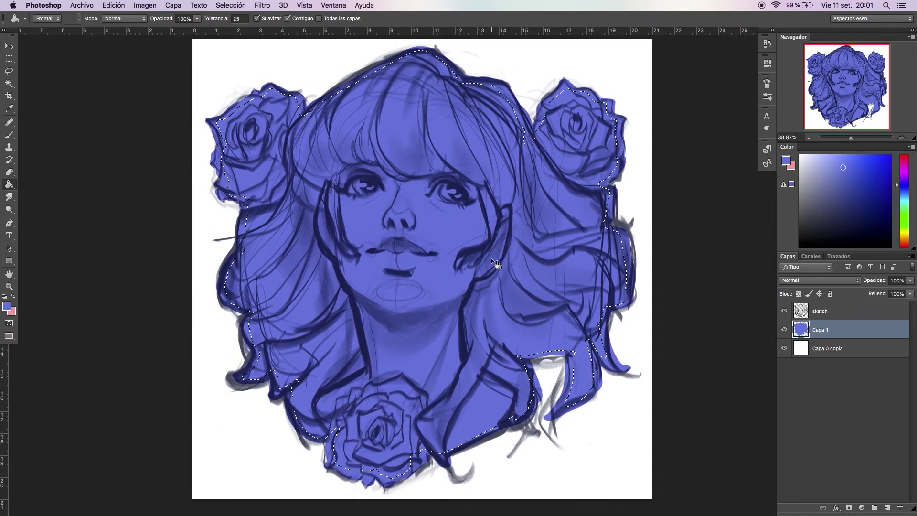
# Step: Clear the selected area and refill it with blue, and remove the selection
pyautogui.press('Delete')
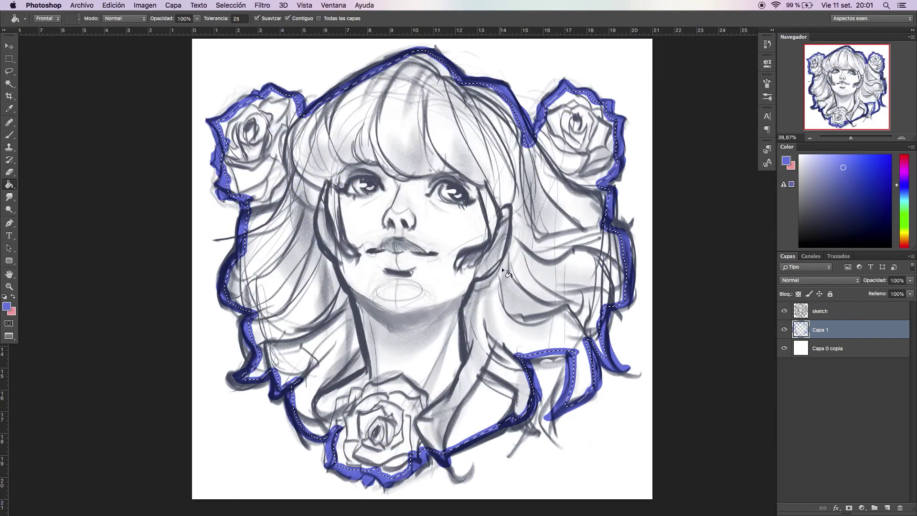
pyautogui.click(438, 244)
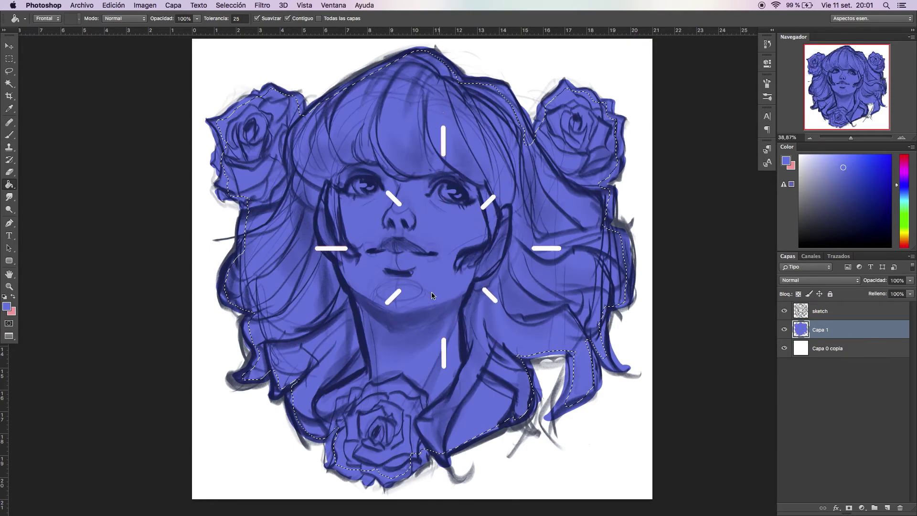
pyautogui.press('super+d')
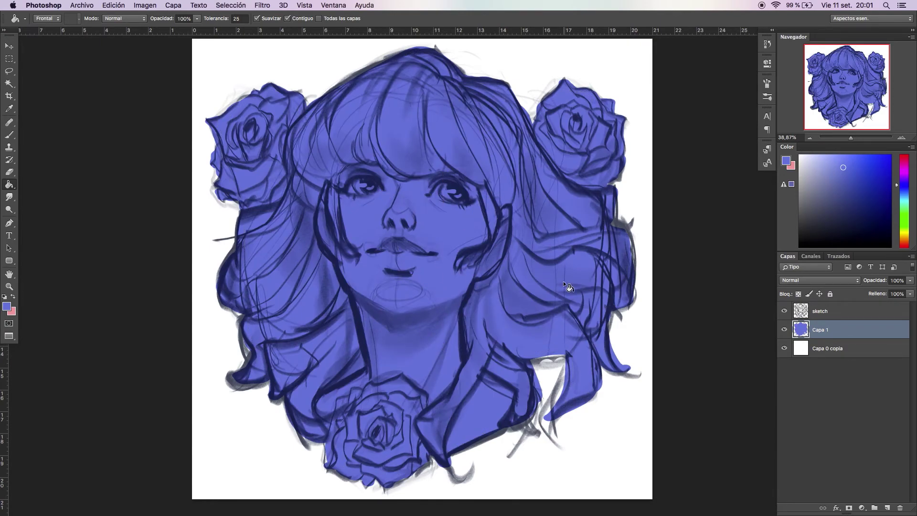
# Step: Examine the blue silhouette at 100% around the lower rose and hair tips, and return to the whole drawing
pyautogui.click(902, 138)
pyautogui.click(902, 138)
pyautogui.click(902, 137)
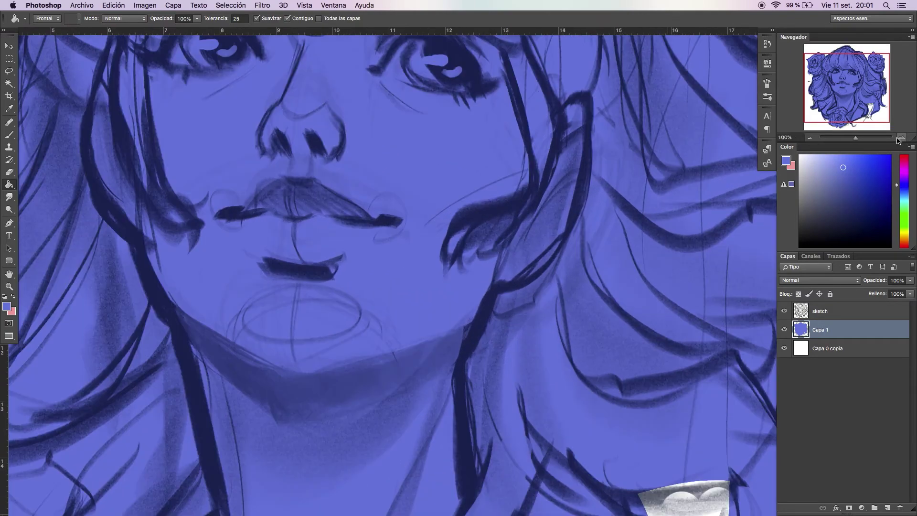
pyautogui.moveTo(859, 95); pyautogui.dragTo(842, 121)
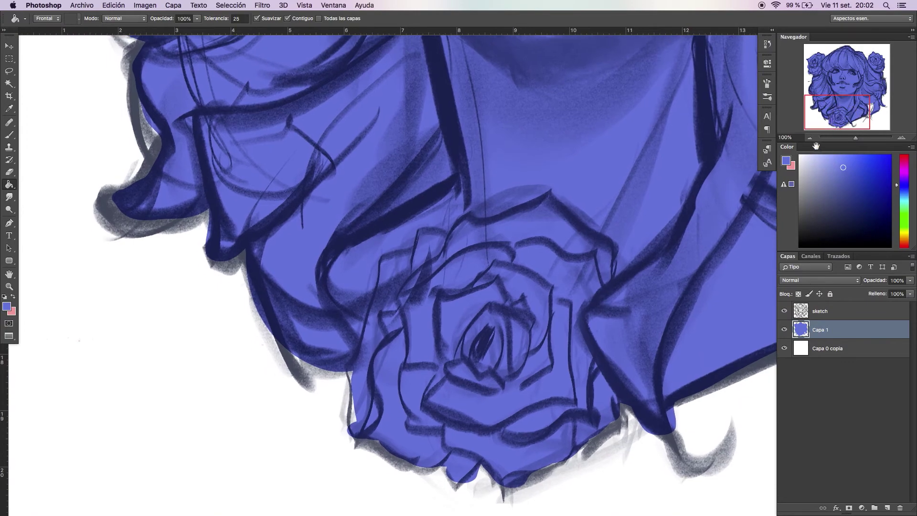
pyautogui.click(810, 138)
pyautogui.click(810, 138)
pyautogui.click(810, 138)
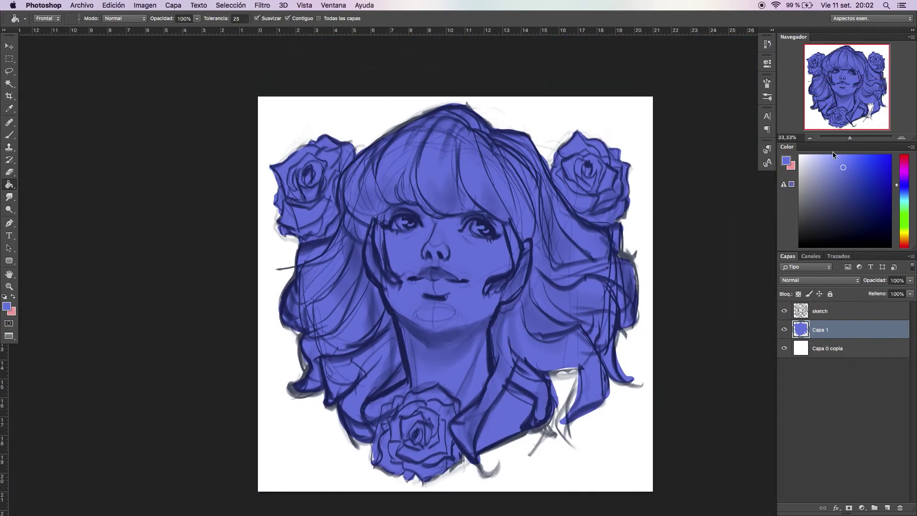
pyautogui.scroll(2, 771, 213)
pyautogui.moveTo(571, 319); pyautogui.dragTo(525, 316)
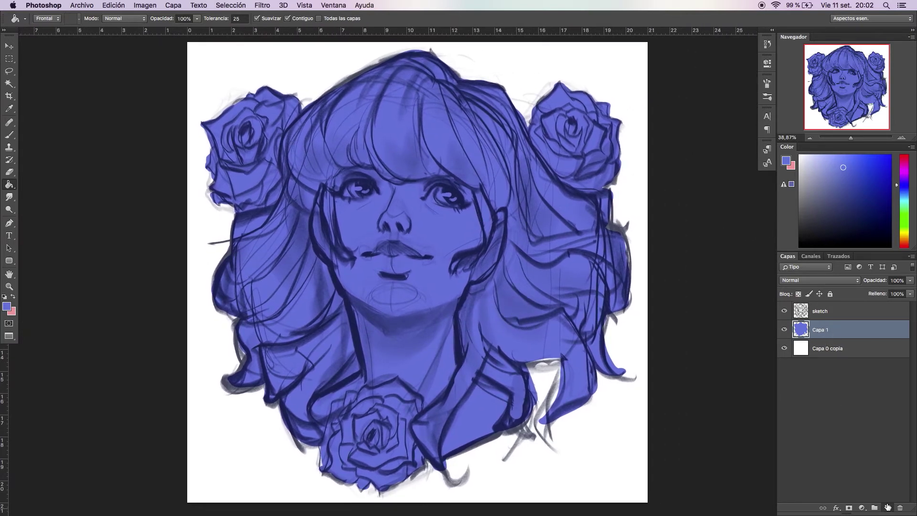
# Step: Add a new layer above Capa 1 and clip it to that layer with a clipping mask
pyautogui.click(888, 507)
pyautogui.rightClick(832, 331)
pyautogui.click(782, 275)
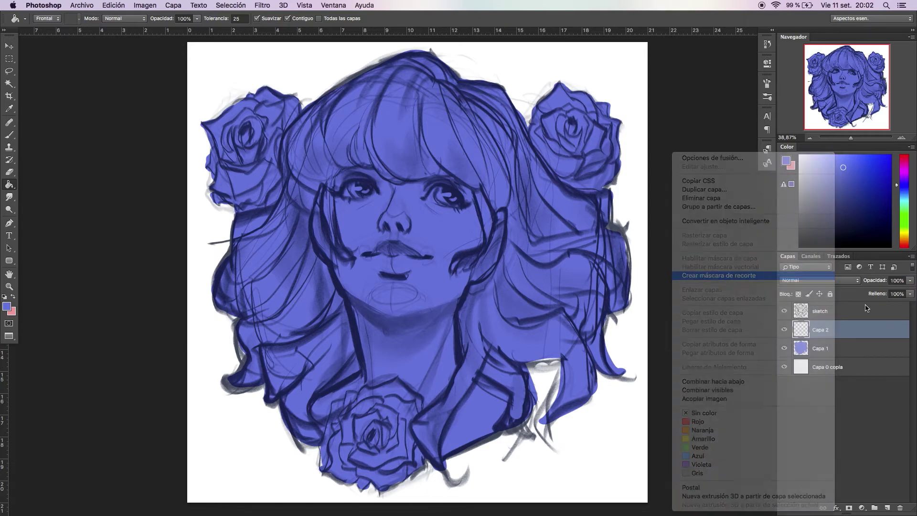
# Step: Select all three roses together with loose Lasso outlines that follow their edges against the hair and collar
pyautogui.click(14, 83)
pyautogui.click(14, 72)
pyautogui.moveTo(573, 63)
pyautogui.mouseDown()
pyautogui.moveTo(529, 88)
pyautogui.moveTo(524, 125)
pyautogui.moveTo(567, 189)
pyautogui.moveTo(611, 192)
pyautogui.moveTo(634, 168)
pyautogui.moveTo(594, 71)
pyautogui.moveTo(564, 61)
pyautogui.mouseUp()
pyautogui.moveTo(262, 75)
pyautogui.mouseDown()
pyautogui.moveTo(198, 115)
pyautogui.moveTo(196, 231)
pyautogui.moveTo(236, 217)
pyautogui.moveTo(275, 184)
pyautogui.moveTo(285, 136)
pyautogui.moveTo(316, 101)
pyautogui.moveTo(286, 62)
pyautogui.mouseUp()
pyautogui.moveTo(310, 463)
pyautogui.mouseDown()
pyautogui.moveTo(331, 407)
pyautogui.moveTo(351, 392)
pyautogui.moveTo(401, 379)
pyautogui.moveTo(420, 394)
pyautogui.moveTo(413, 424)
pyautogui.moveTo(428, 486)
pyautogui.moveTo(363, 499)
pyautogui.moveTo(306, 466)
pyautogui.mouseUp()
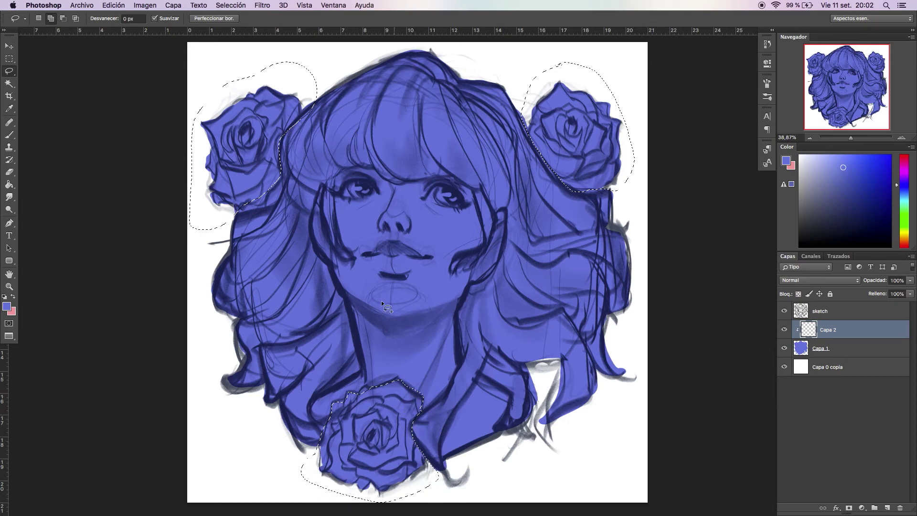
# Step: Fill the selected roses with pink on the clipped layer and remove the selection
pyautogui.click(10, 185)
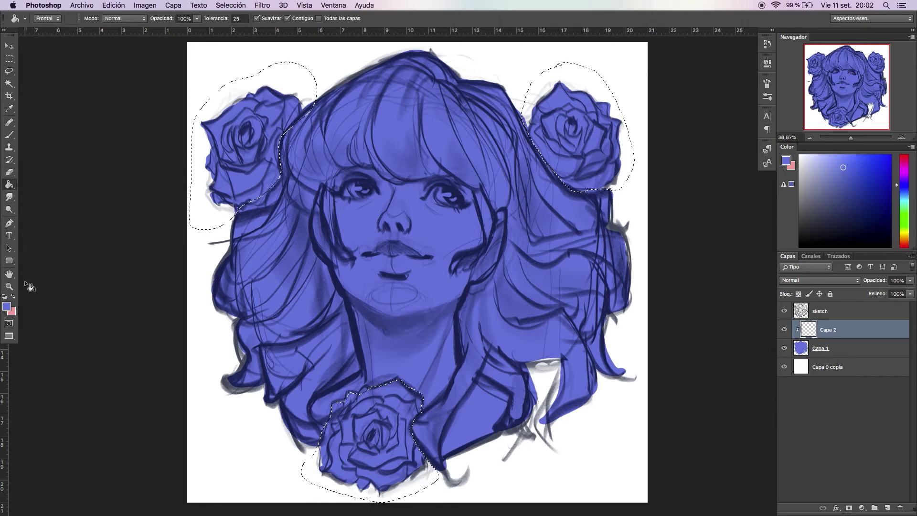
pyautogui.click(13, 297)
pyautogui.hotkey('alt', 'BackSpace')
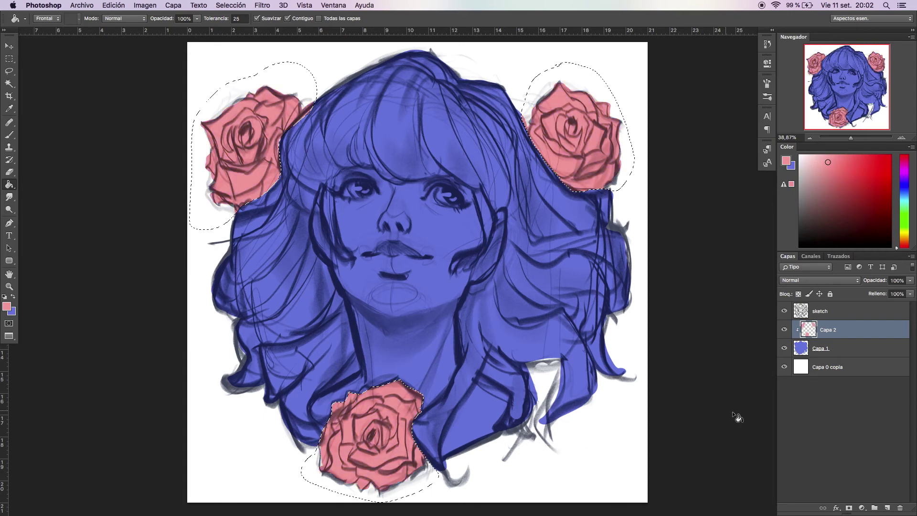
pyautogui.press('super+d')
# Step: Hide and show Capa 1 to check the clipped colour, and set the sketch layer's opacity to 100%
pyautogui.click(784, 348)
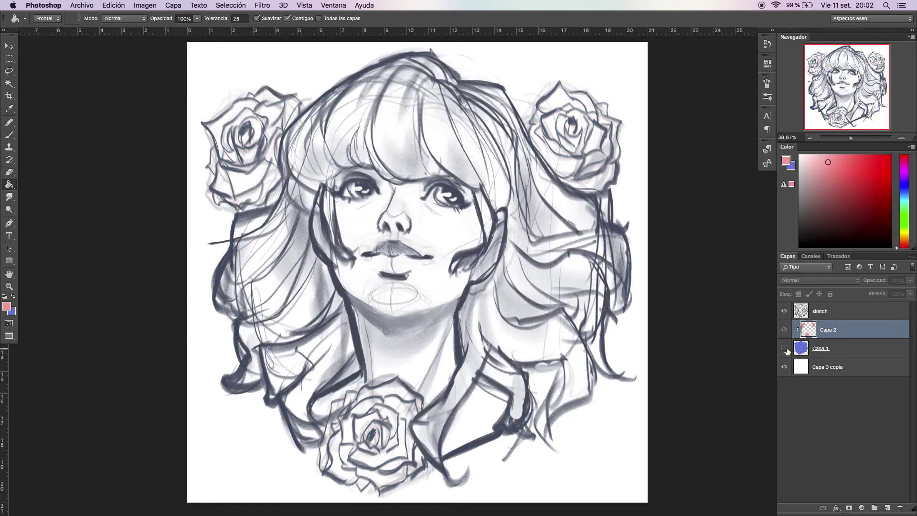
pyautogui.click(786, 350)
pyautogui.click(866, 316)
pyautogui.moveTo(910, 283); pyautogui.dragTo(915, 289)
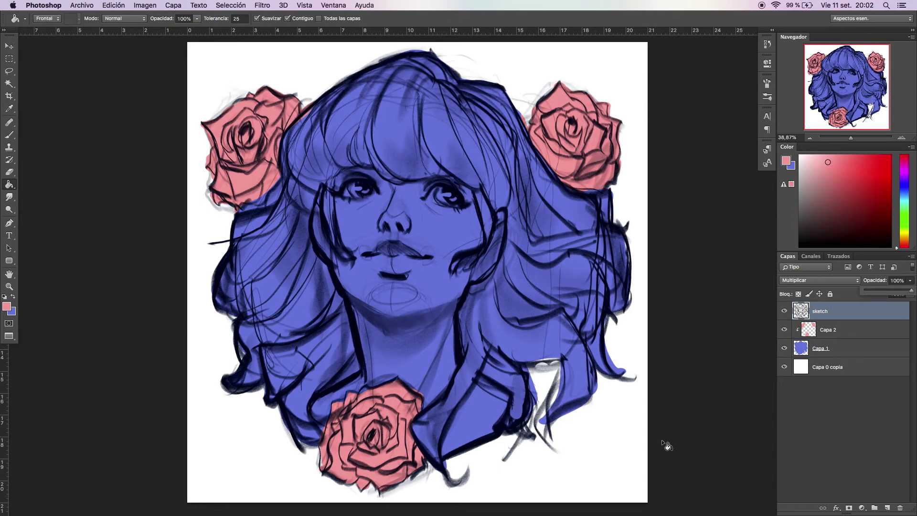
# Step: Paint blue brush strokes on Capa 1 at the lower right hair strand and beside the upper right rose, undoing the rose strokes
pyautogui.click(811, 348)
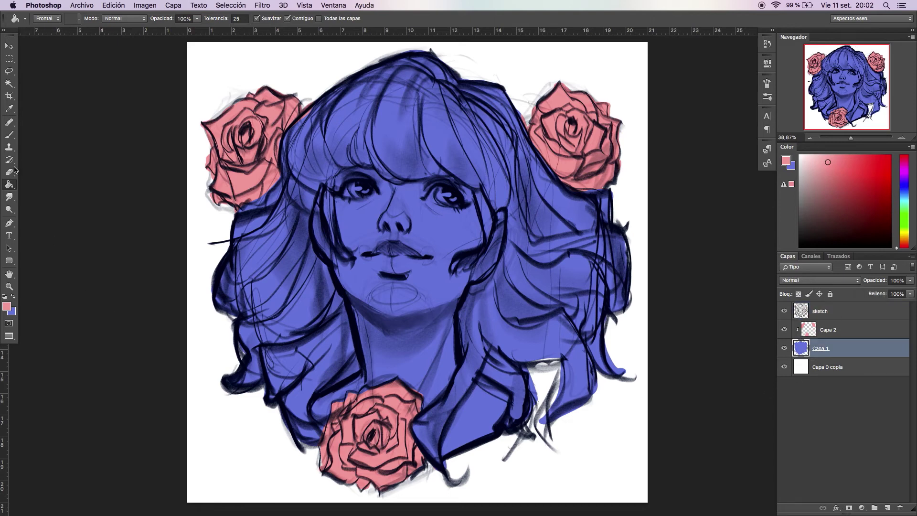
pyautogui.click(9, 135)
pyautogui.click(14, 296)
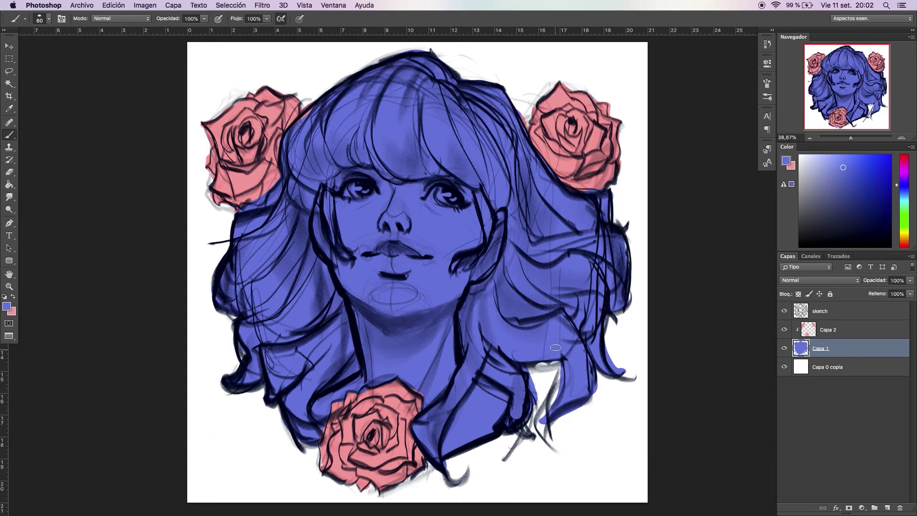
pyautogui.moveTo(569, 395); pyautogui.dragTo(576, 375)
pyautogui.moveTo(593, 140)
pyautogui.mouseDown()
pyautogui.moveTo(640, 127)
pyautogui.moveTo(635, 199)
pyautogui.mouseUp()
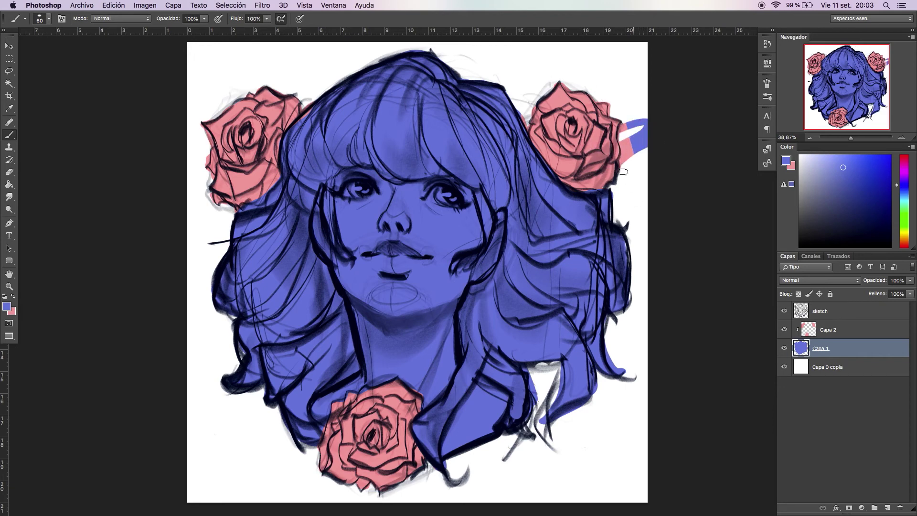
pyautogui.press('super+z')
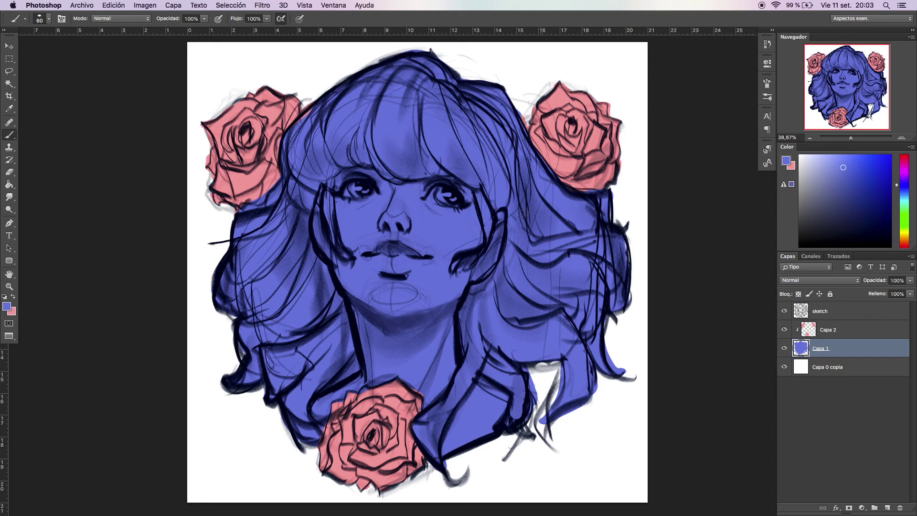
# Step: Erase the excess blue on Capa 1 around the gap between the lower right hair strands and at the hair tip
pyautogui.click(9, 172)
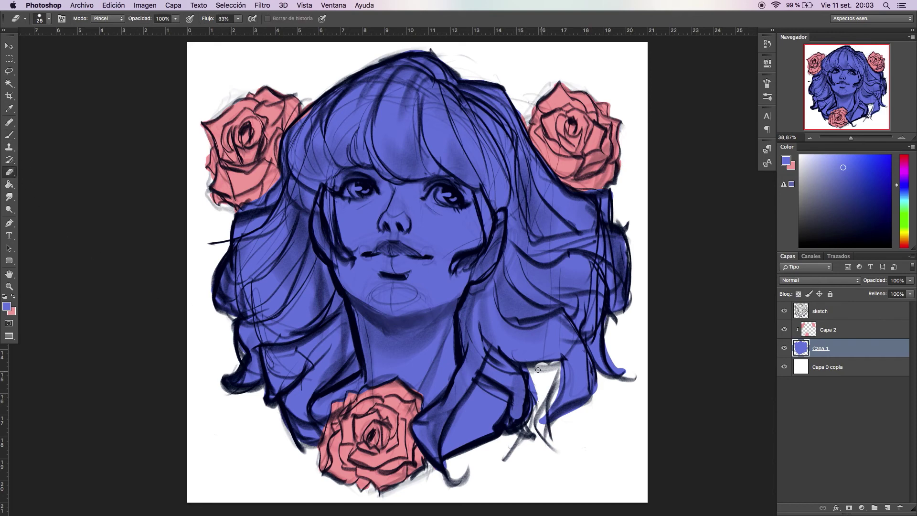
pyautogui.moveTo(531, 370)
pyautogui.mouseDown()
pyautogui.moveTo(535, 412)
pyautogui.moveTo(525, 368)
pyautogui.moveTo(559, 371)
pyautogui.moveTo(548, 412)
pyautogui.mouseUp()
pyautogui.moveTo(618, 371)
pyautogui.mouseDown()
pyautogui.moveTo(610, 330)
pyautogui.moveTo(617, 368)
pyautogui.mouseUp()
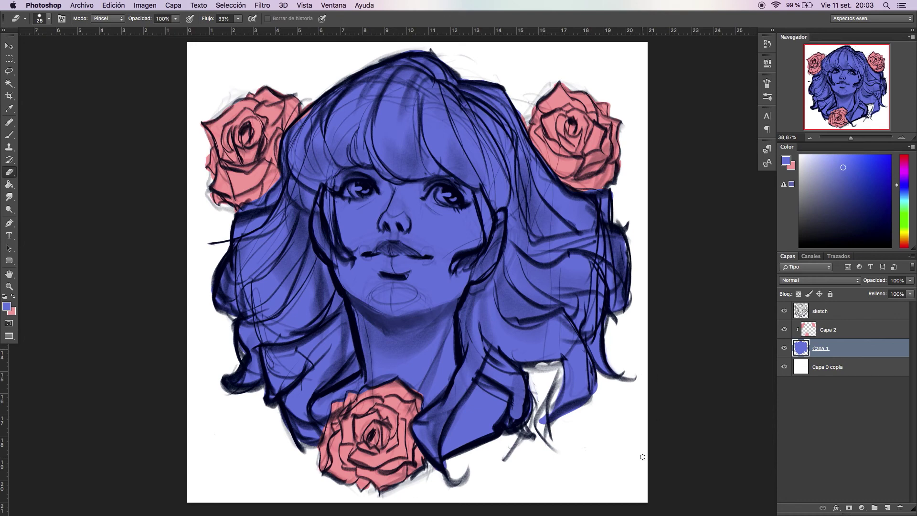
pyautogui.click(811, 138)
pyautogui.click(811, 138)
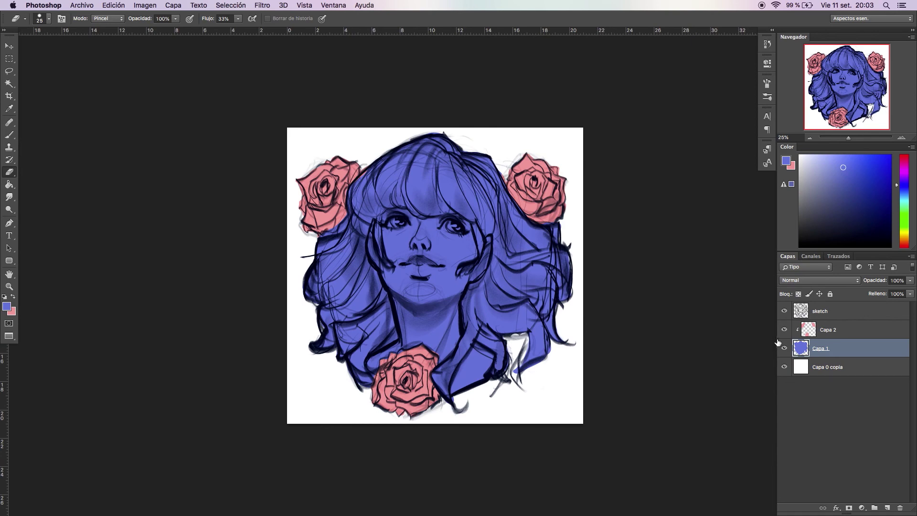